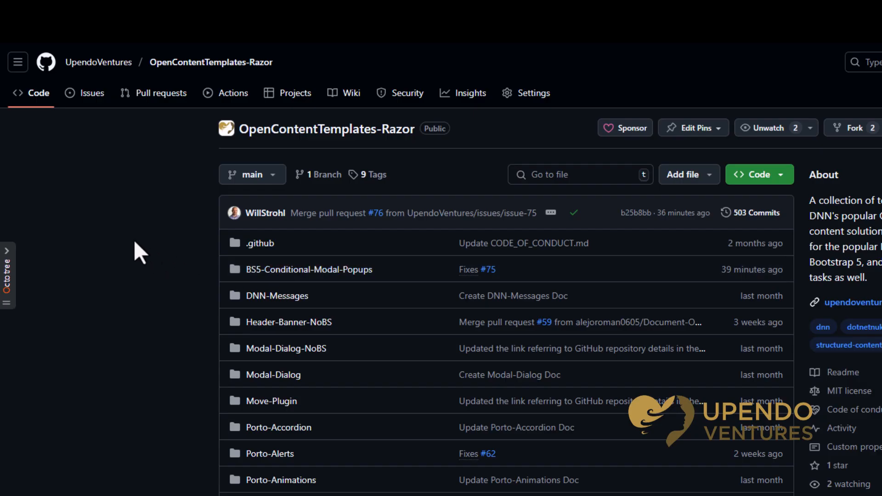
# - Open the closed issue "Add new Modal Promotional Popup Template" in the repository and read through its description
pyautogui.click(97, 95)
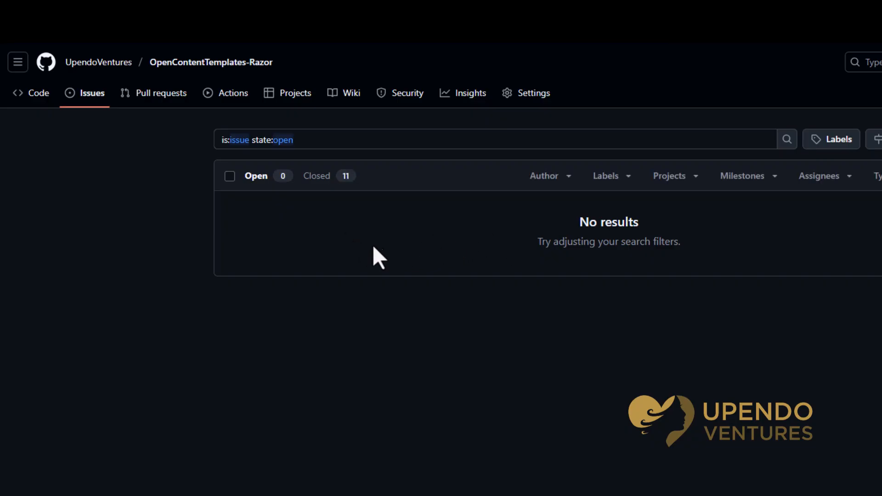
pyautogui.click(314, 177)
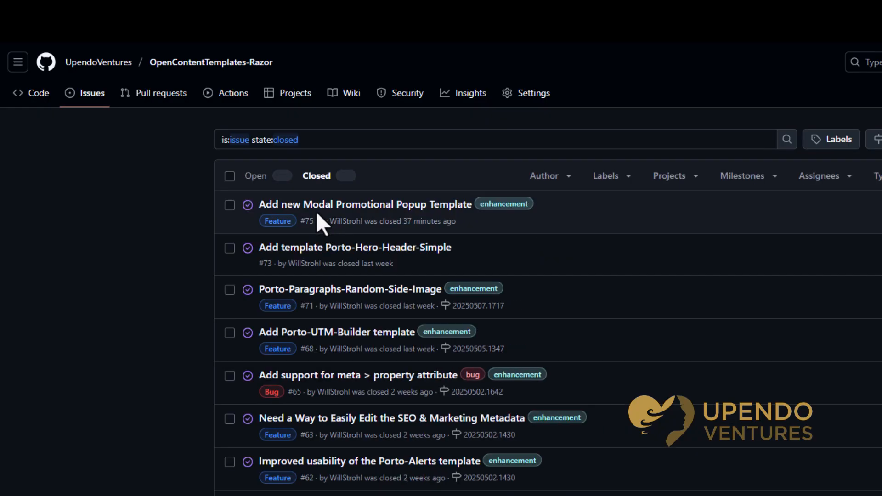
pyautogui.click(322, 203)
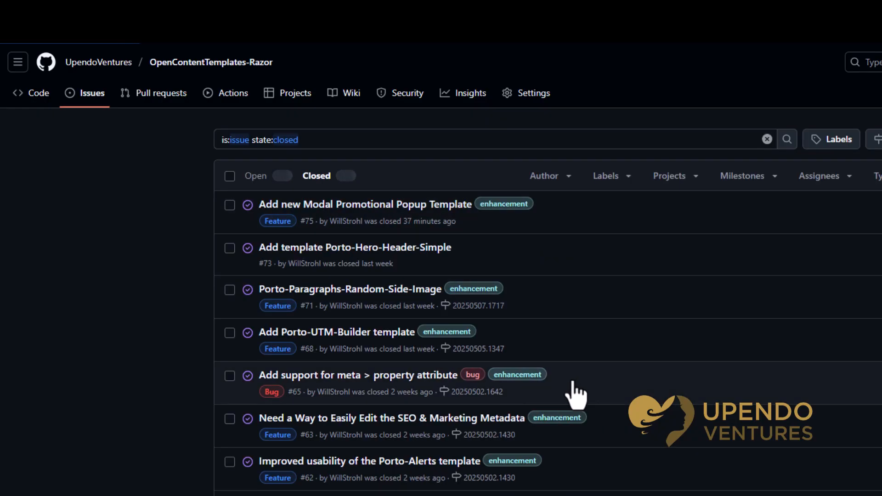
pyautogui.scroll(-6, 573, 378)
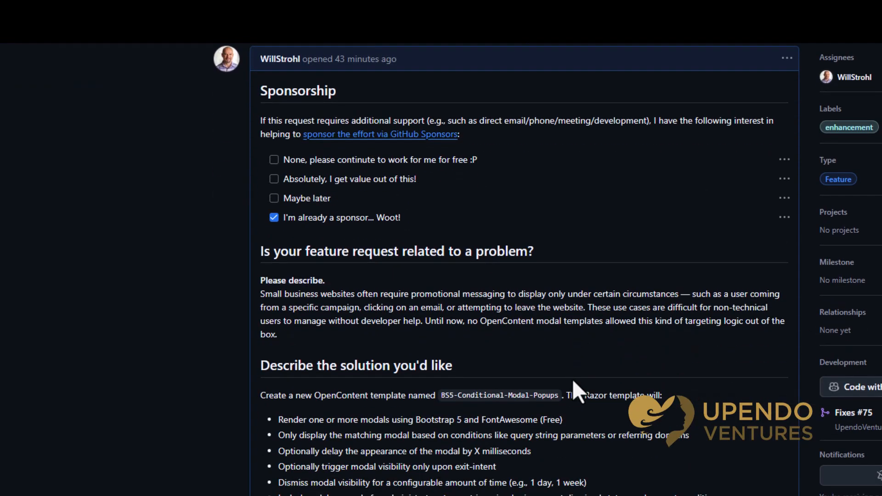
pyautogui.scroll(-4, 573, 380)
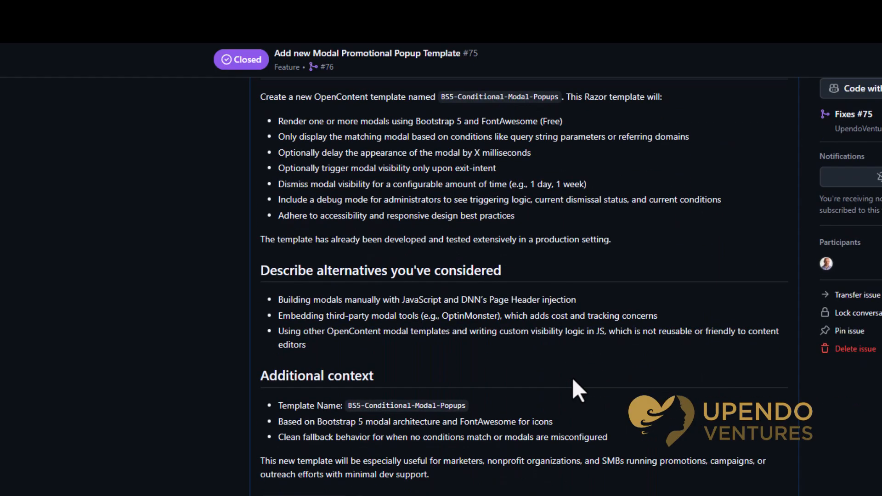
pyautogui.scroll(5, 573, 379)
pyautogui.scroll(3, 572, 378)
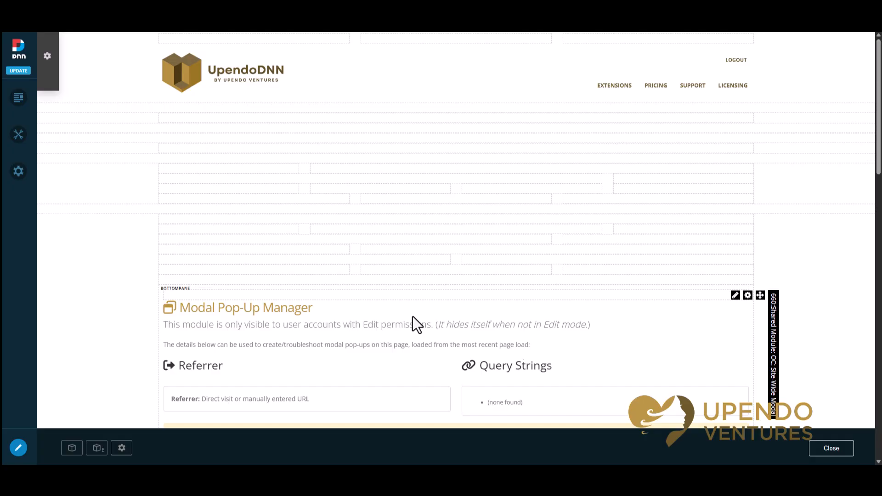
# - Examine the Modal Pop-Up Manager module on the page: its referrer, query strings, edit-only visibility note and conditions message
pyautogui.scroll(-3, 412, 316)
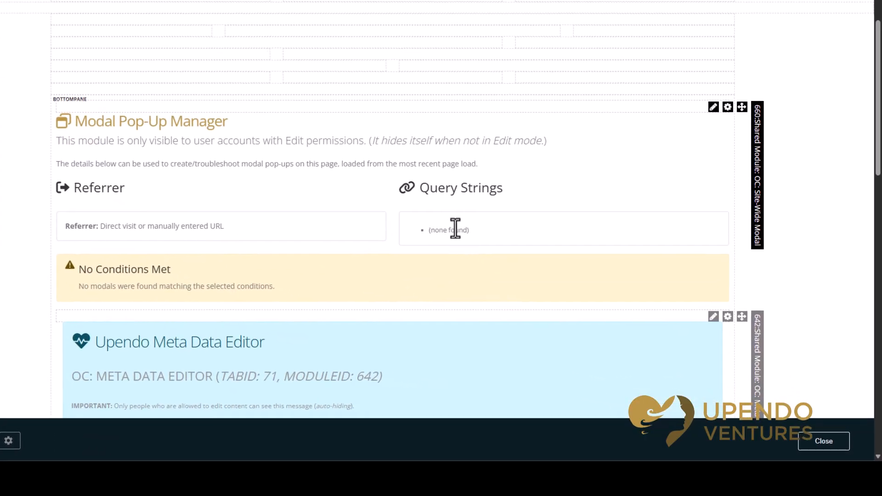
pyautogui.moveTo(216, 223); pyautogui.dragTo(102, 225)
pyautogui.click(179, 230)
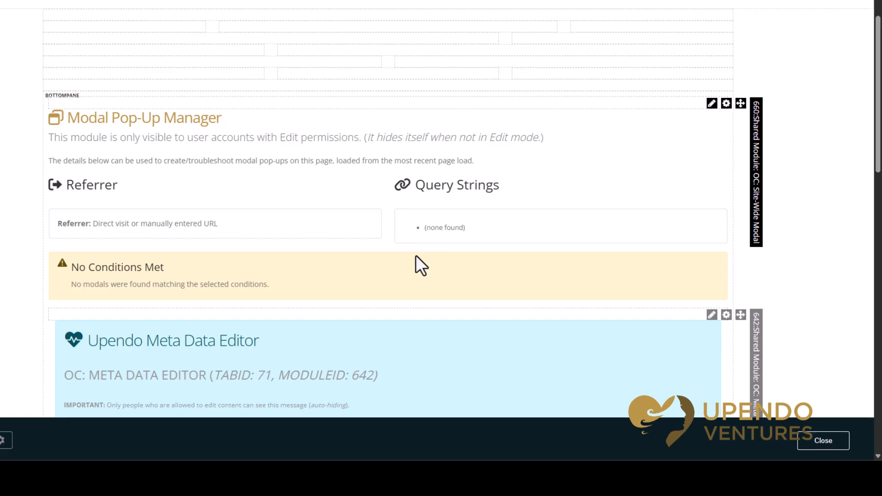
pyautogui.moveTo(546, 140); pyautogui.dragTo(39, 139)
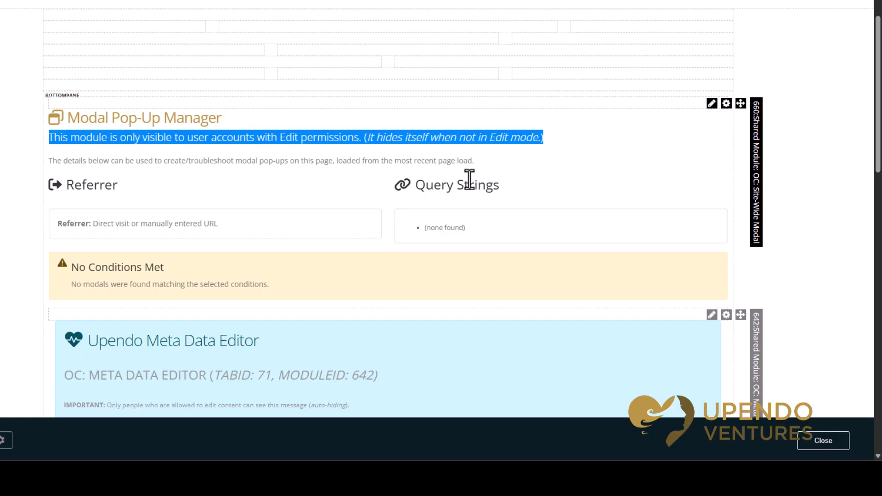
pyautogui.click(156, 189)
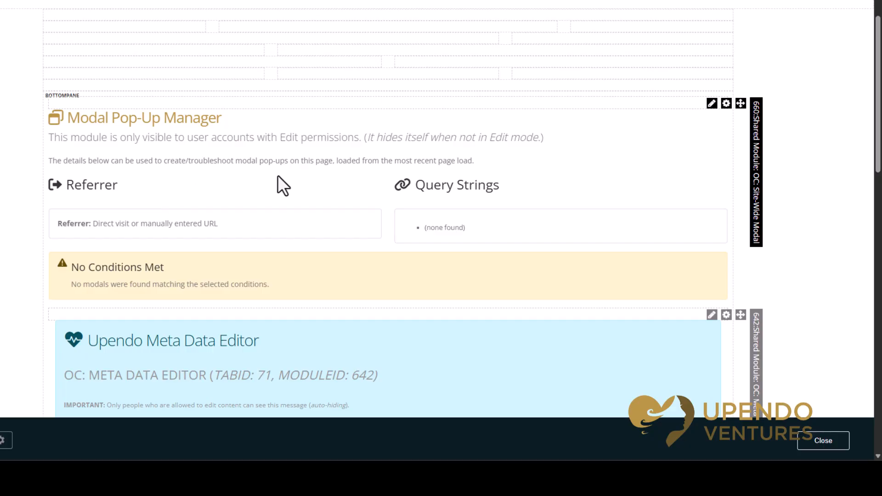
pyautogui.doubleClick(154, 280)
pyautogui.click(239, 275)
# - Reload the page with the query string mysite=great and check the module's Query Strings and Referrer details
pyautogui.press('F5')
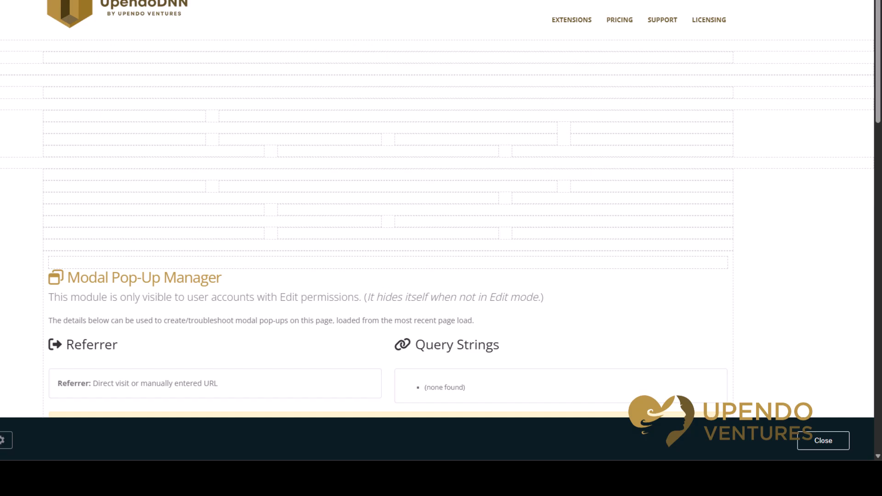
pyautogui.moveTo(321, 335)
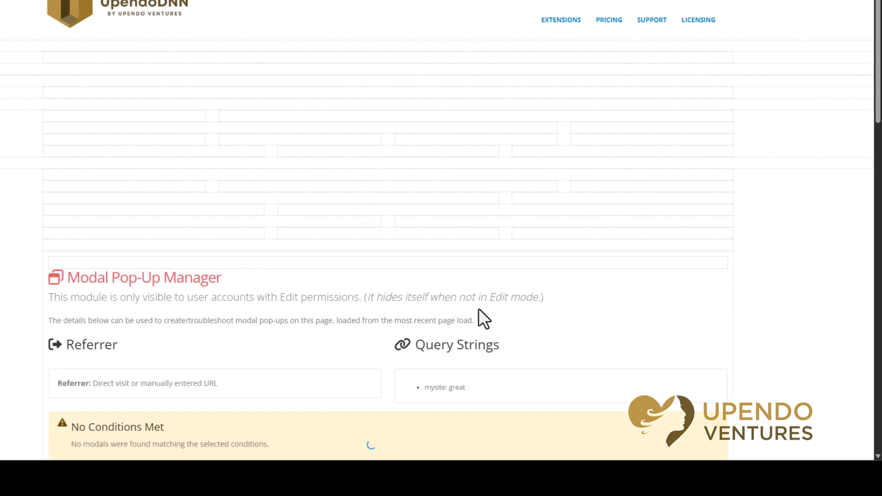
pyautogui.moveTo(470, 279); pyautogui.dragTo(400, 283)
pyautogui.click(270, 276)
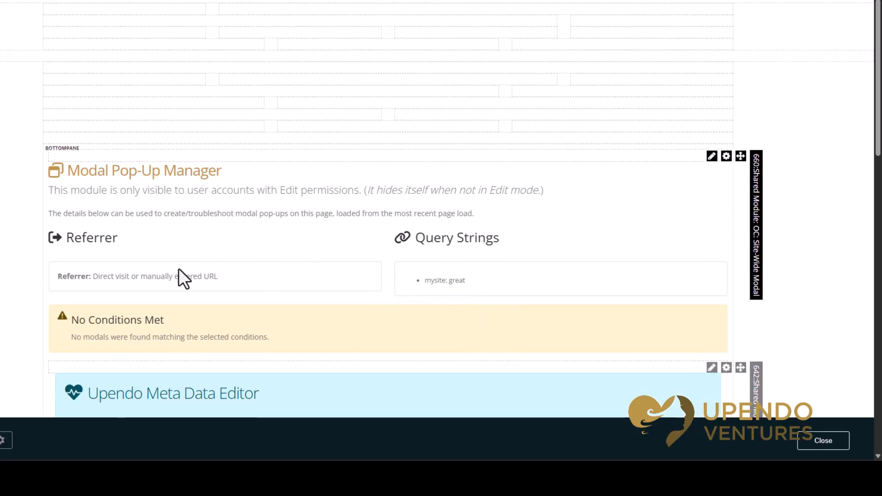
pyautogui.tripleClick(194, 271)
pyautogui.click(222, 278)
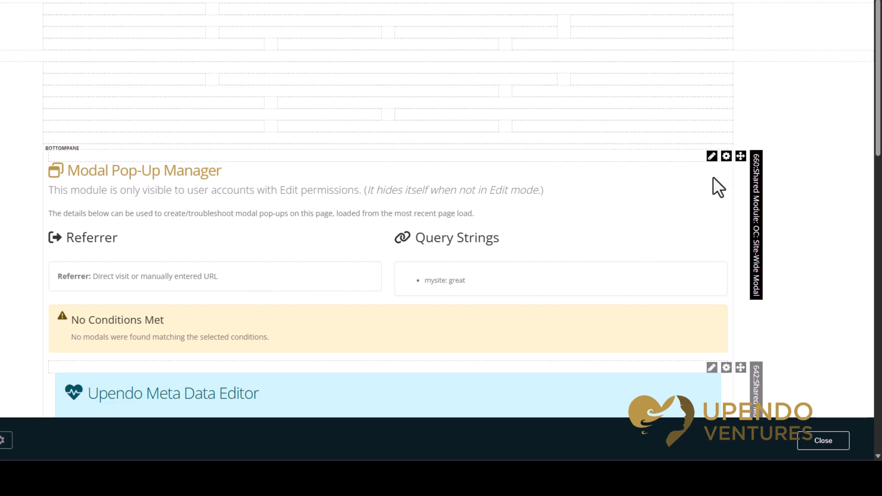
# - Open the Modal Pop-Up Manager's template settings, review the dismiss duration choices, and leave without saving
pyautogui.moveTo(711, 158)
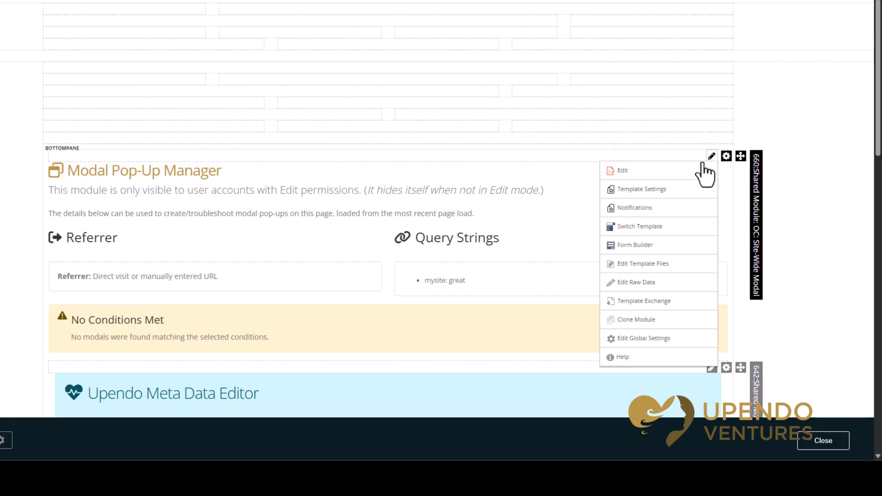
pyautogui.click(648, 191)
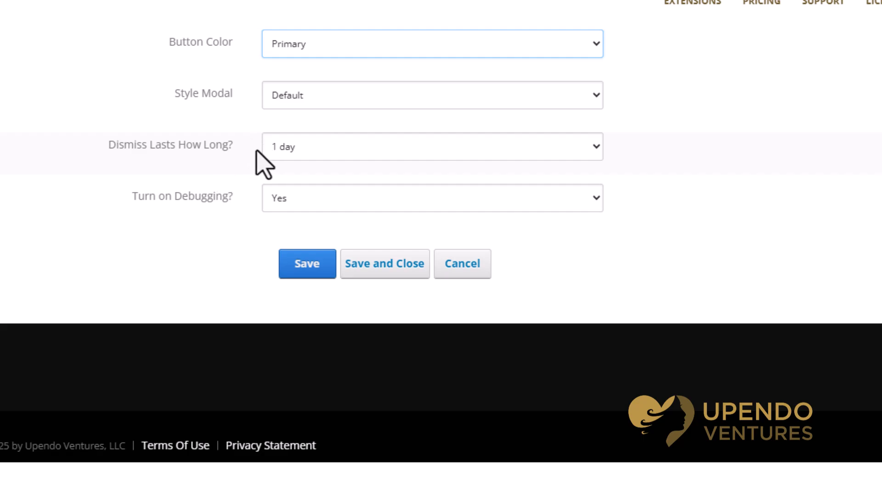
pyautogui.click(285, 149)
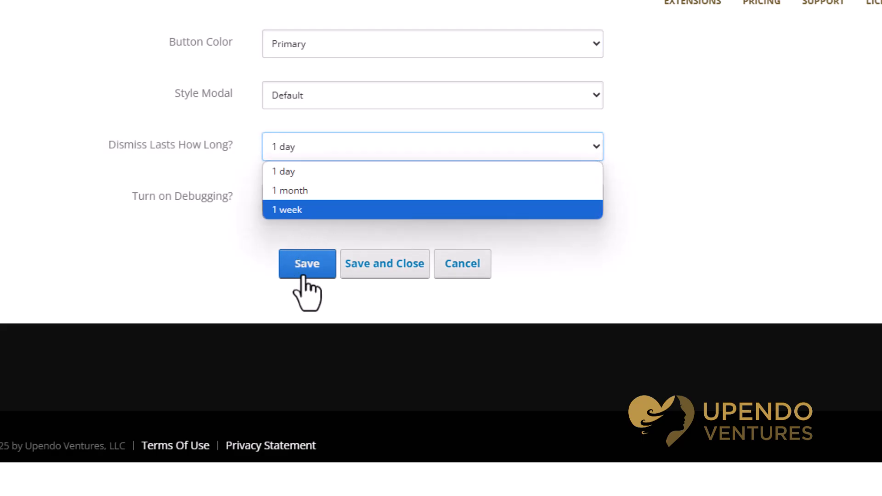
pyautogui.click(453, 271)
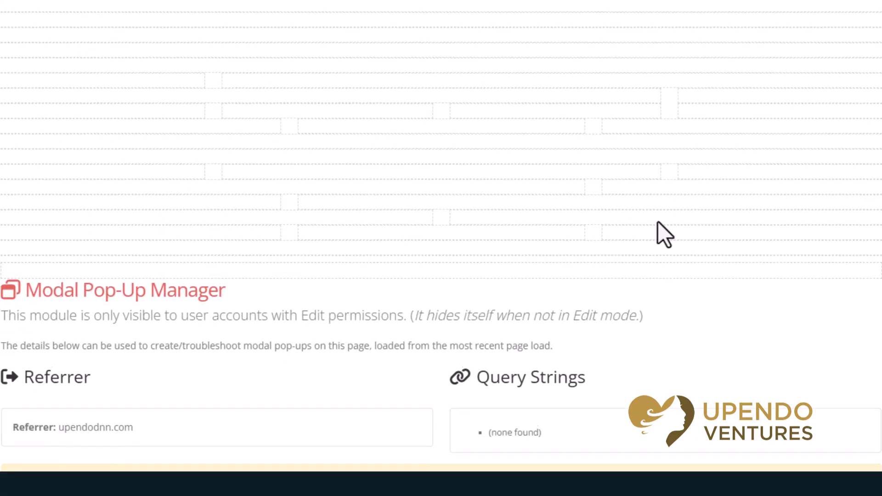
# - Open the Modal Pop-Up Manager's content for editing and examine its list of modals and the Delay Time setting
pyautogui.scroll(-3, 754, 304)
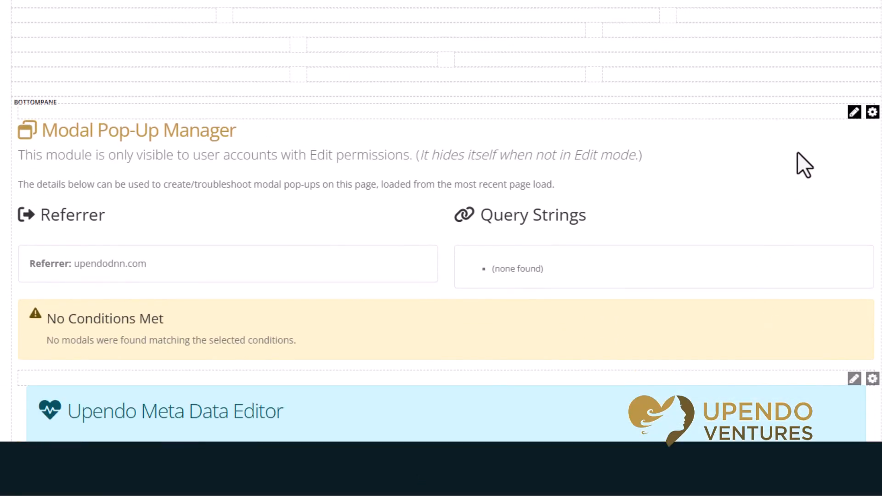
pyautogui.moveTo(854, 114)
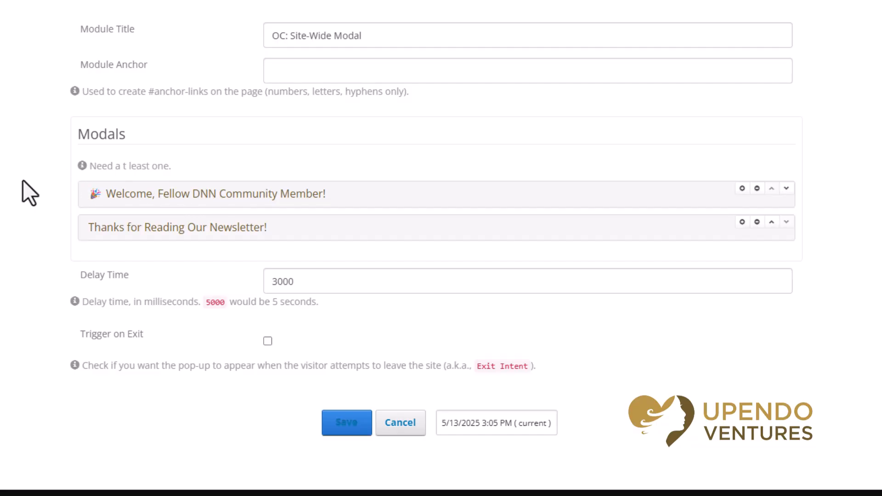
pyautogui.scroll(-2, 35, 184)
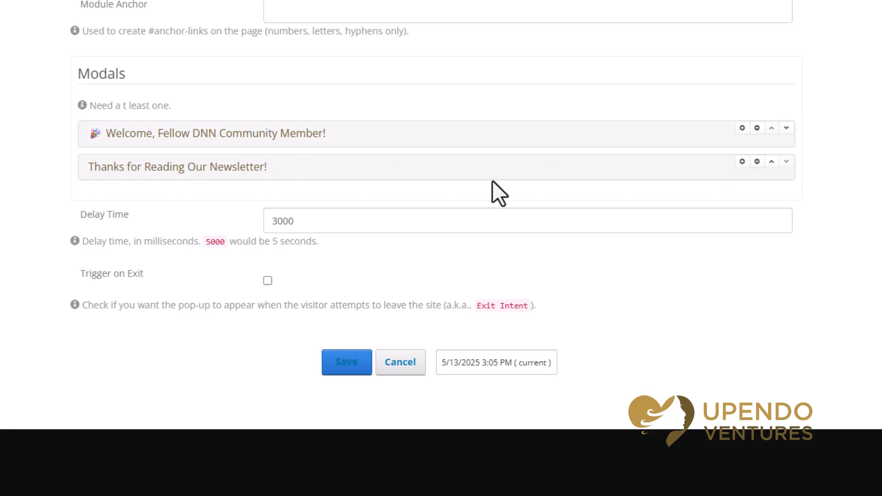
pyautogui.doubleClick(310, 223)
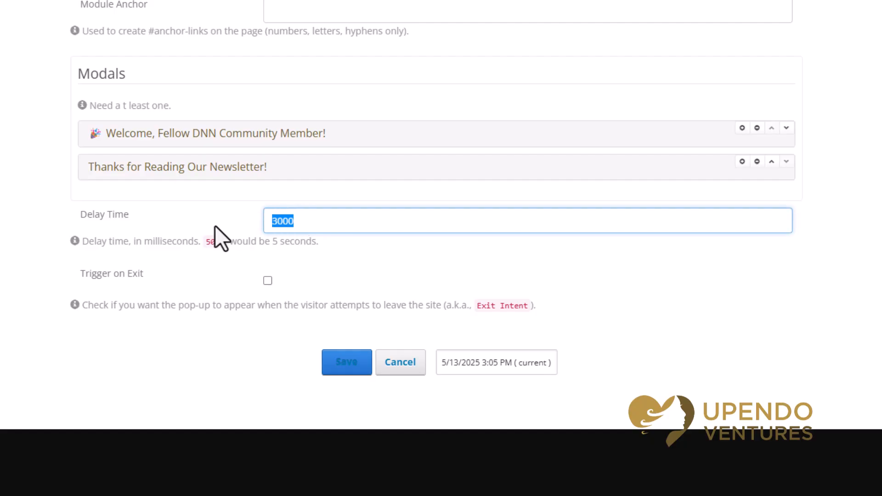
pyautogui.click(278, 222)
pyautogui.doubleClick(311, 227)
# - Expand the "Thanks for Reading Our Newsletter!" modal and review its title, title icon and lead text
pyautogui.click(232, 176)
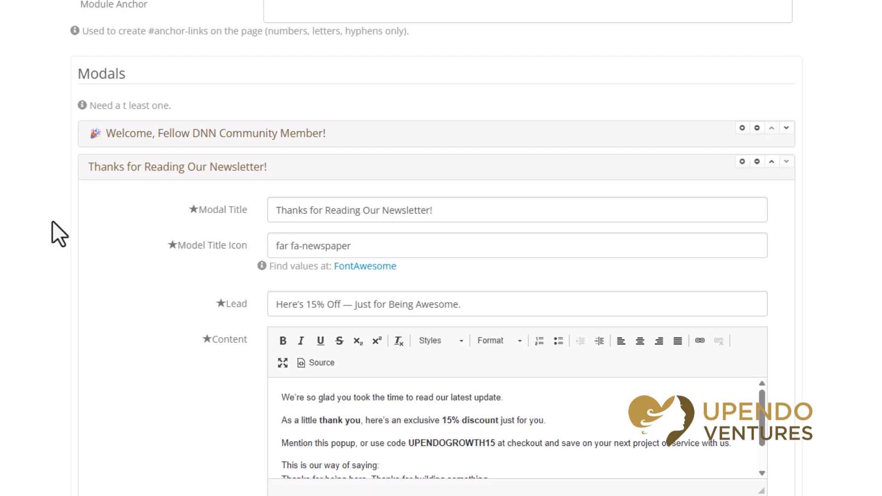
pyautogui.scroll(-3, 73, 216)
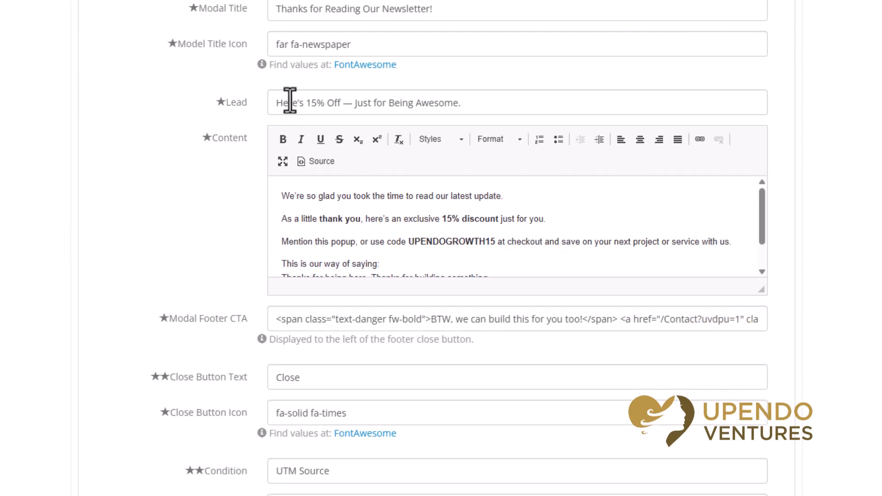
pyautogui.tripleClick(398, 13)
pyautogui.moveTo(359, 44); pyautogui.dragTo(112, 128)
pyautogui.click(112, 128)
pyautogui.tripleClick(417, 102)
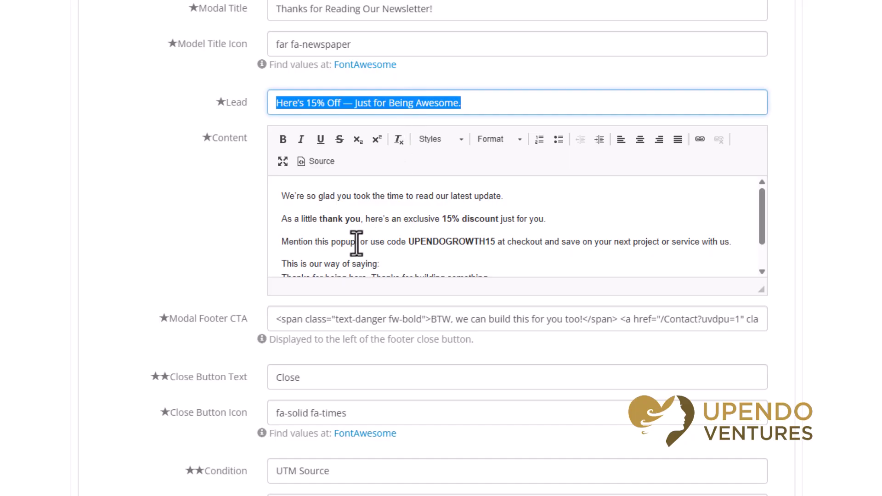
# - Review the newsletter modal's body content with its discount code and the Modal Footer CTA markup
pyautogui.scroll(-2, 356, 243)
pyautogui.doubleClick(453, 206)
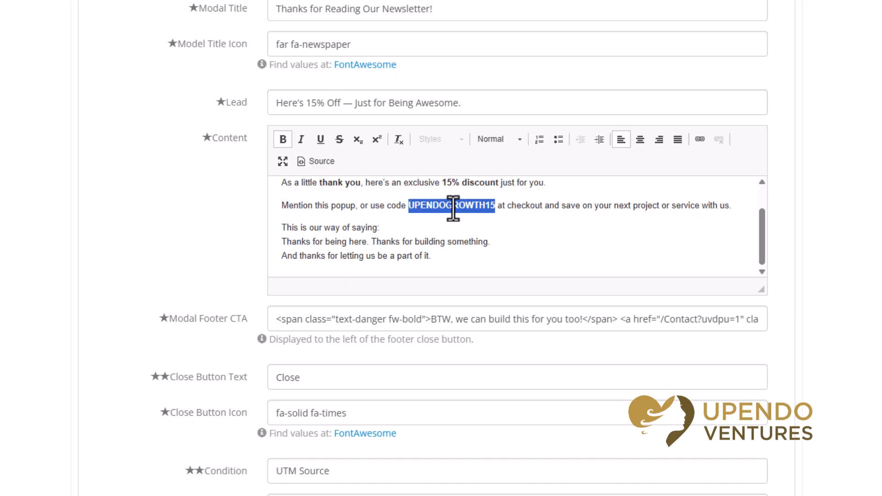
pyautogui.click(154, 278)
pyautogui.scroll(-2, 155, 277)
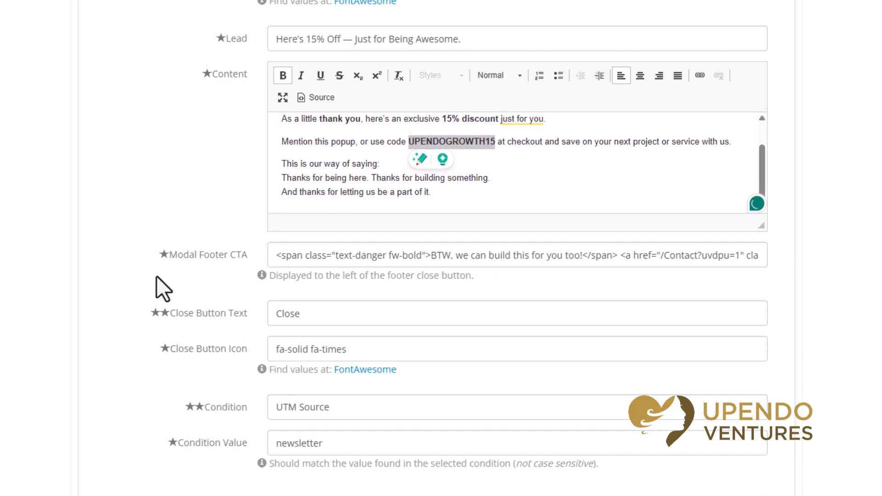
pyautogui.click(346, 248)
pyautogui.hotkey('ctrl', 'a')
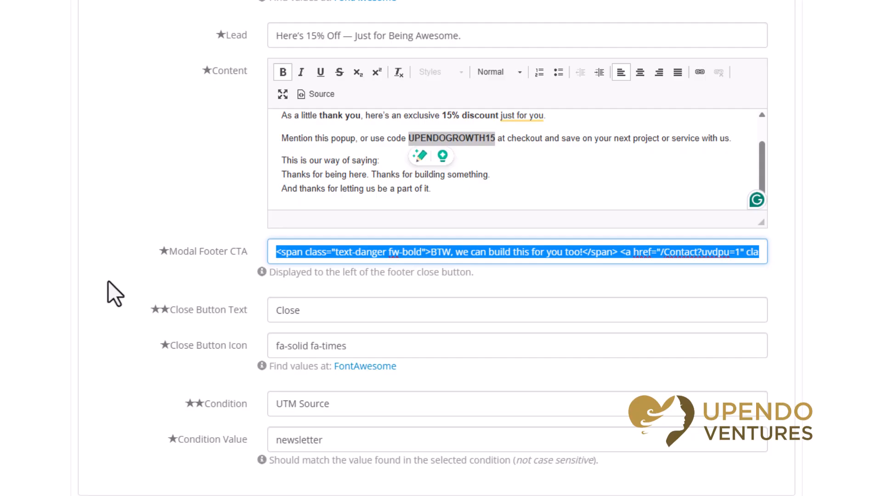
pyautogui.scroll(-3, 109, 283)
pyautogui.click(126, 229)
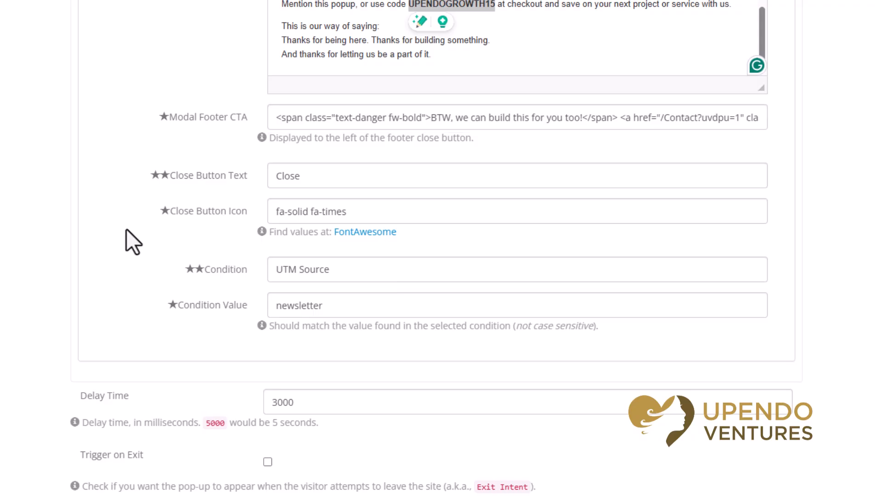
# - Look through the newsletter modal's available Condition choices and inspect its Condition Value
pyautogui.click(312, 270)
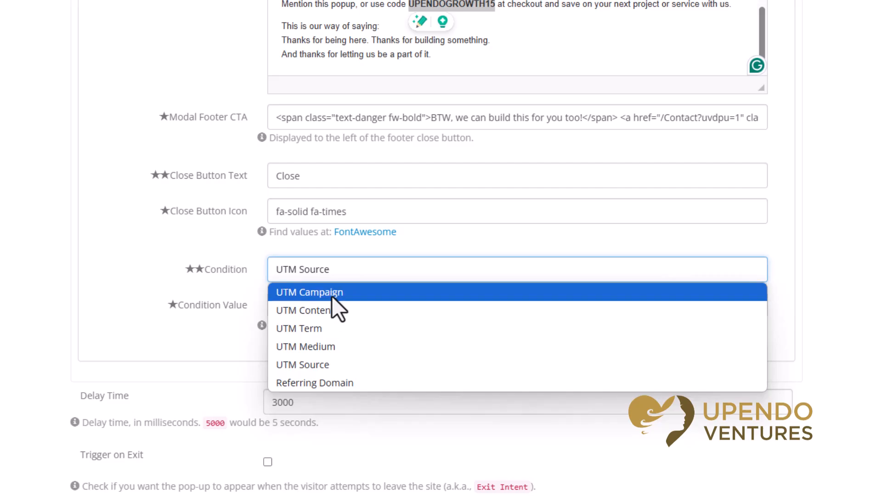
pyautogui.click(103, 258)
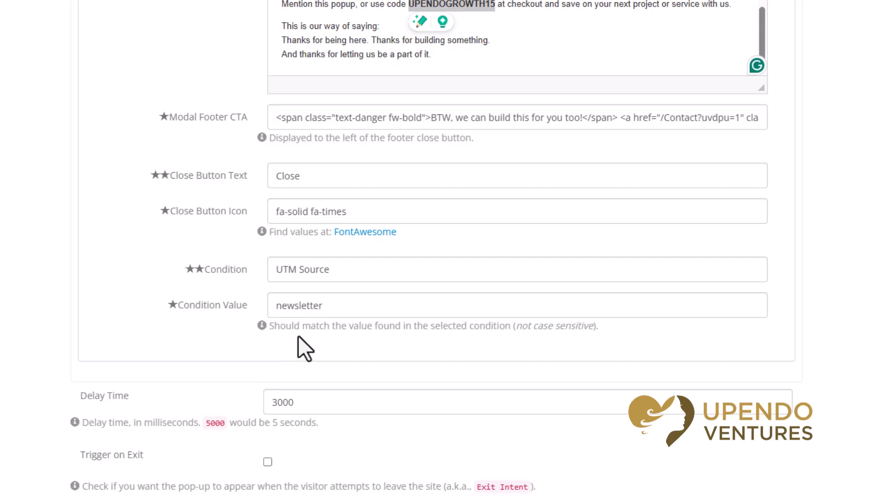
pyautogui.click(305, 307)
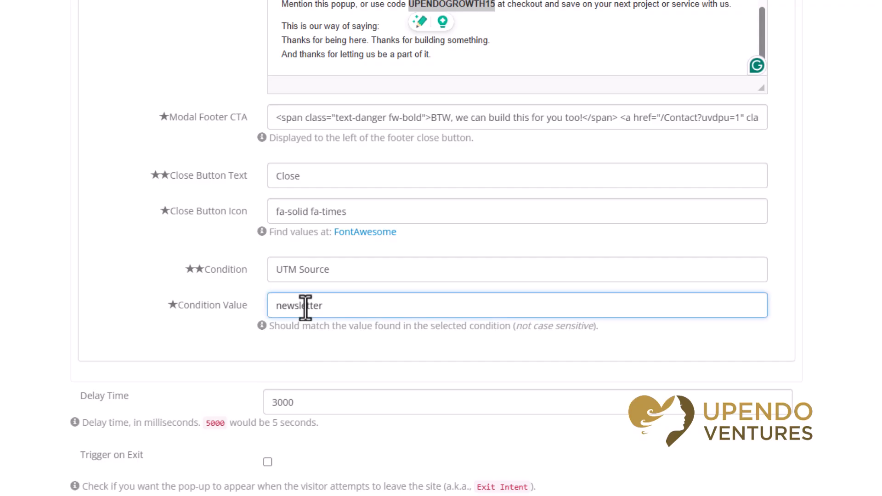
pyautogui.doubleClick(305, 307)
pyautogui.scroll(5, 271, 299)
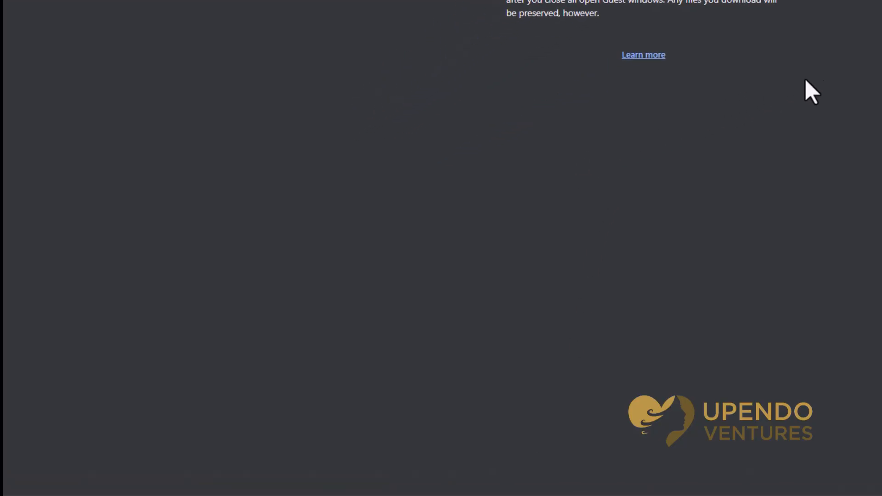
# - Switch to the newsletter email in Outlook and follow its Ongoing Support link
pyautogui.hotkey('alt', 'Tab')
pyautogui.hotkey('alt', 'Tab')
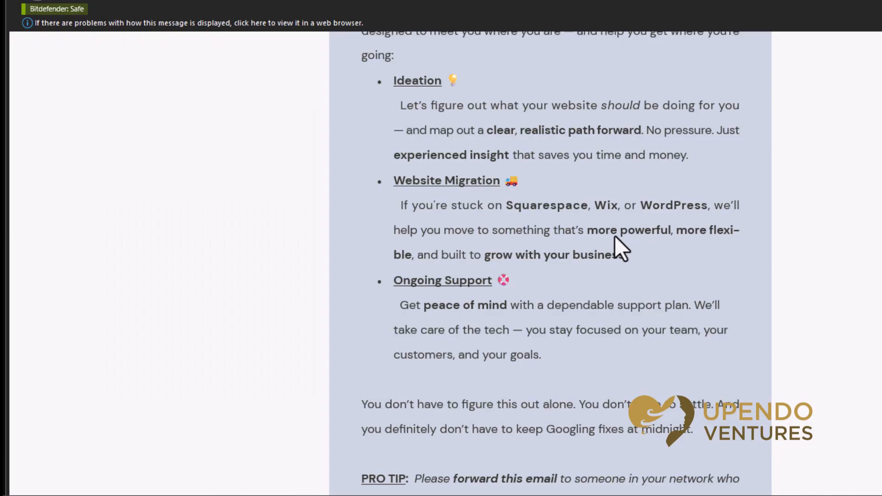
pyautogui.click(456, 282)
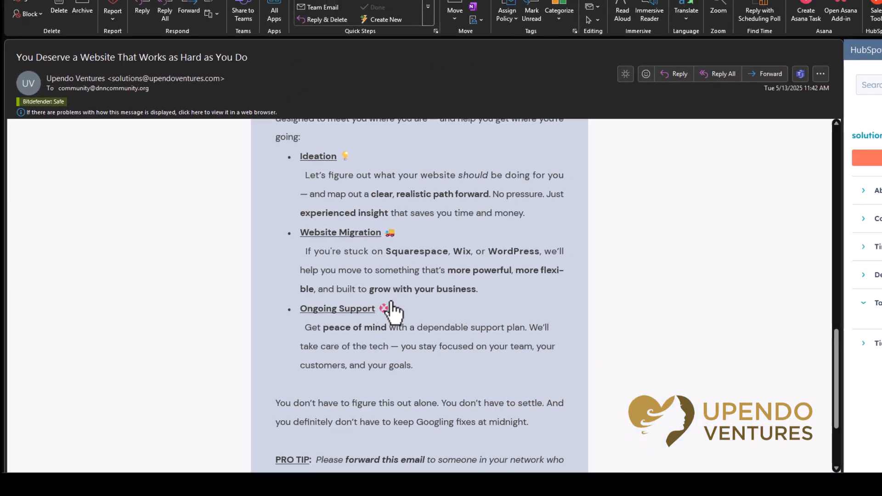